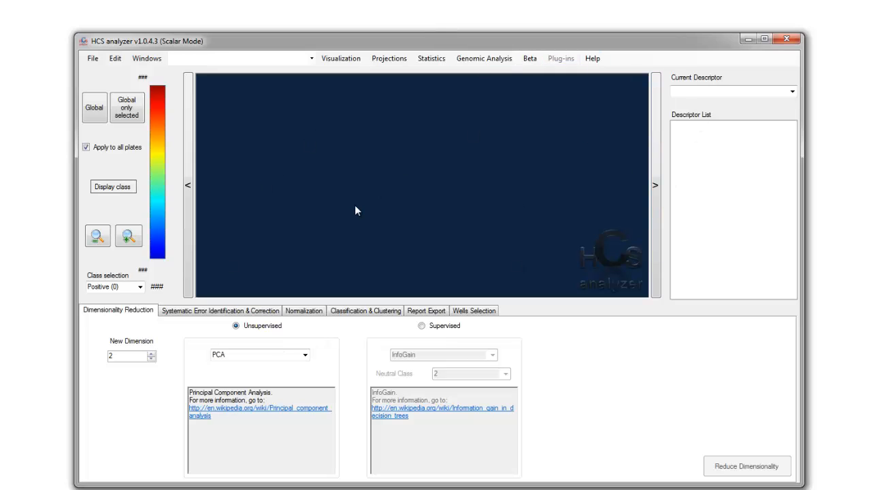
Set up a univariate generated screen with a compounds distribution standard deviation of 200
{"action": "left_click", "coordinate": [92, 60]}
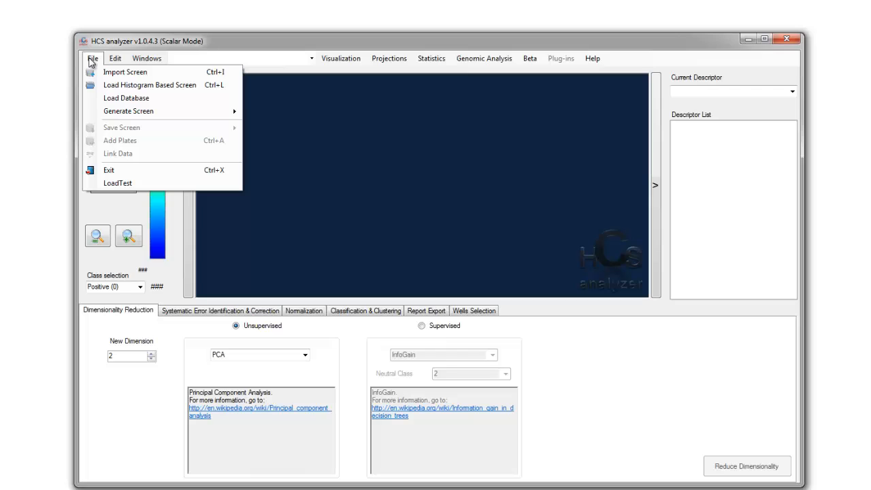
{"action": "mouse_move", "coordinate": [105, 116]}
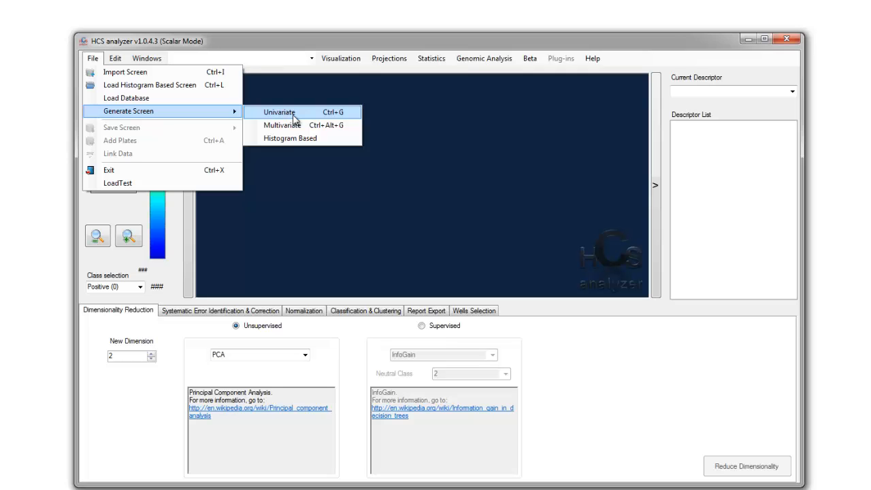
{"action": "left_click", "coordinate": [294, 115]}
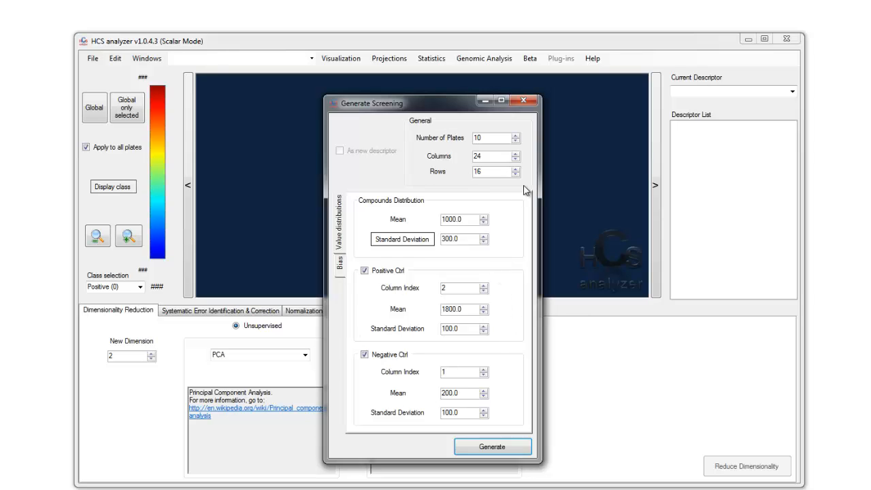
{"action": "double_click", "coordinate": [497, 139]}
{"action": "double_click", "coordinate": [500, 157]}
{"action": "left_click", "coordinate": [490, 173]}
{"action": "double_click", "coordinate": [488, 173]}
{"action": "left_click", "coordinate": [469, 219]}
{"action": "key", "text": "Tab"}
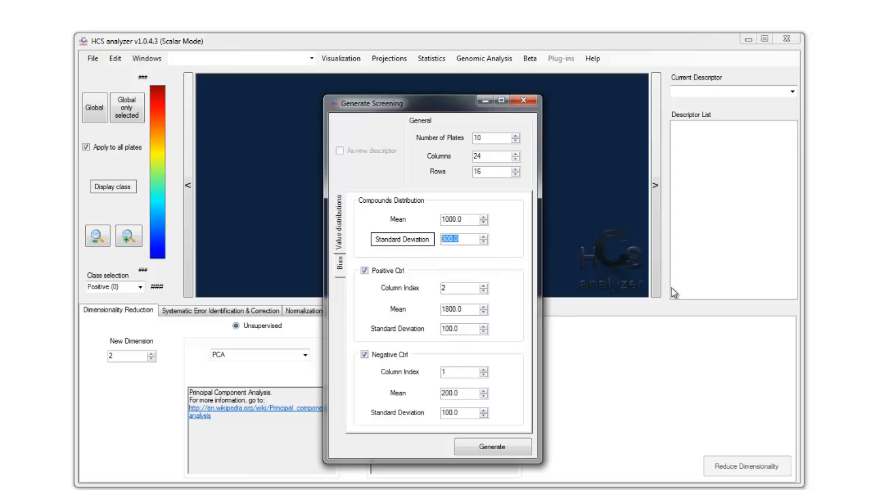
{"action": "type", "text": "200"}
{"action": "left_click", "coordinate": [463, 220]}
Switch the positive and negative controls off and back on
{"action": "left_click", "coordinate": [367, 270]}
{"action": "left_click", "coordinate": [365, 355]}
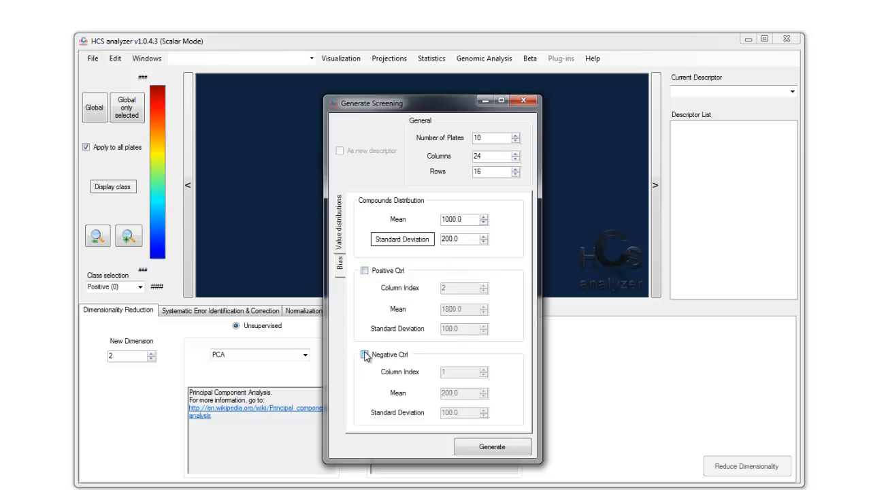
{"action": "left_click", "coordinate": [364, 271]}
{"action": "left_click", "coordinate": [365, 355]}
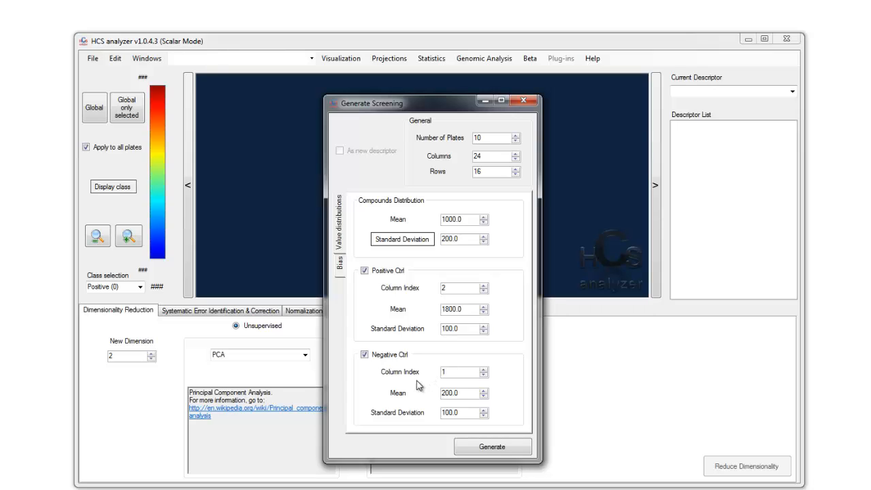
Generate the univariate screen with both the positive and negative control columns included
{"action": "left_click_drag", "start_coordinate": [456, 372], "coordinate": [402, 373]}
{"action": "left_click", "coordinate": [463, 392]}
{"action": "left_click", "coordinate": [465, 374]}
{"action": "left_click", "coordinate": [507, 444]}
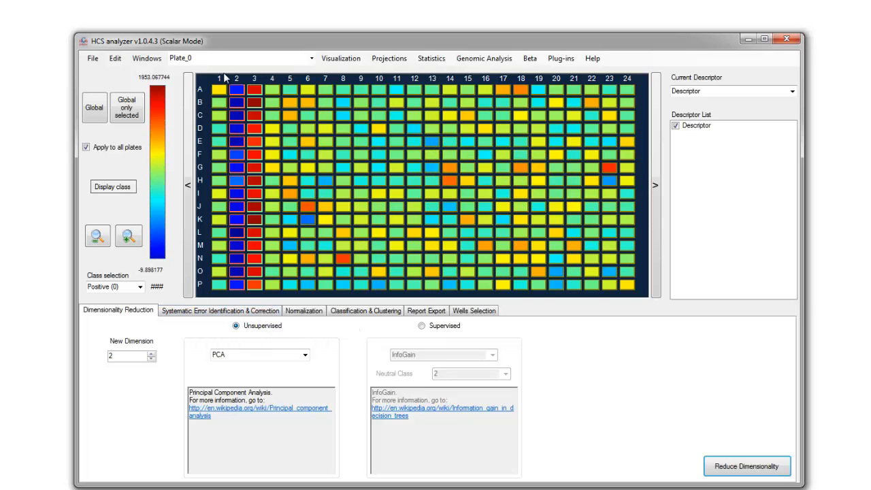
Display the well classes on the plate, inspect a positive control well, and return to the descriptor value view
{"action": "left_click", "coordinate": [121, 191]}
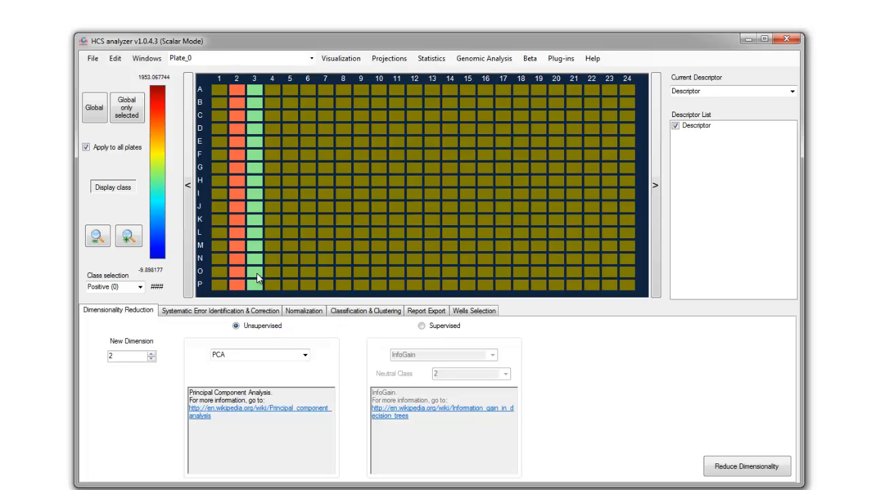
{"action": "mouse_move", "coordinate": [257, 277]}
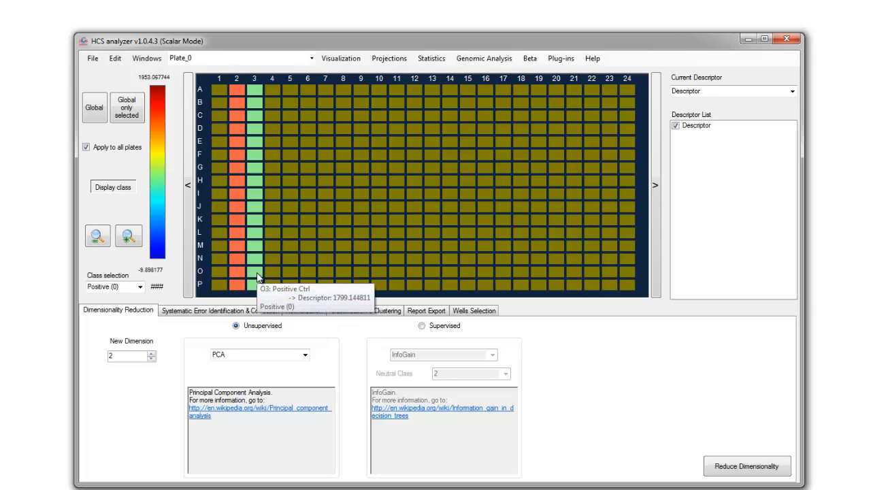
{"action": "left_click", "coordinate": [102, 190]}
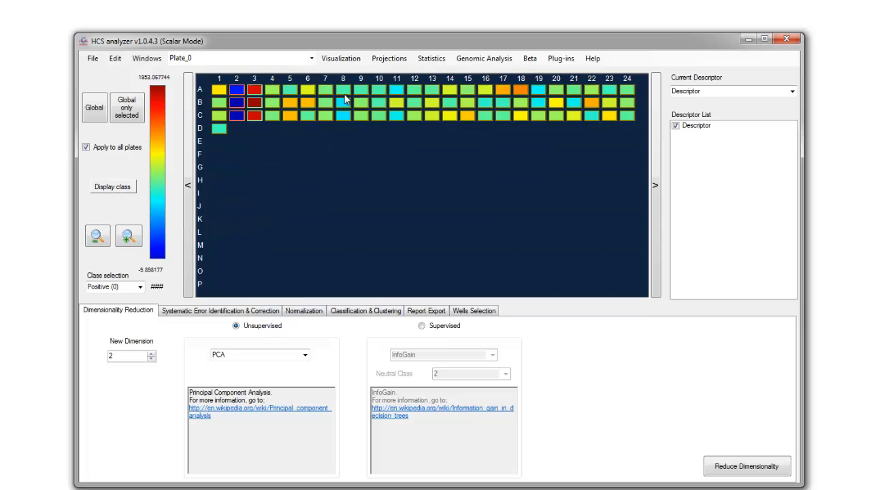
Browse several plates of the generated screen, including Plate_7 and Plate_9, ending on Plate_2
{"action": "left_click", "coordinate": [312, 58]}
{"action": "left_click", "coordinate": [267, 113]}
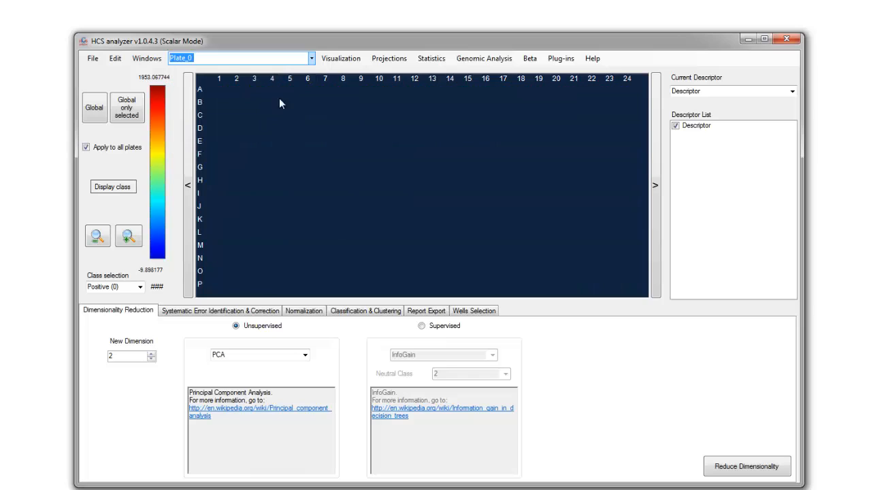
{"action": "left_click", "coordinate": [311, 58]}
{"action": "left_click", "coordinate": [261, 134]}
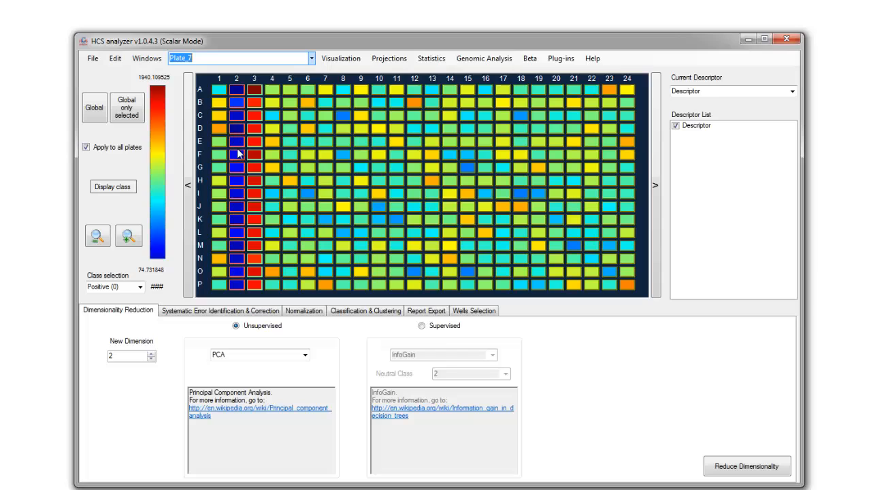
{"action": "left_click", "coordinate": [312, 58]}
{"action": "left_click", "coordinate": [268, 145]}
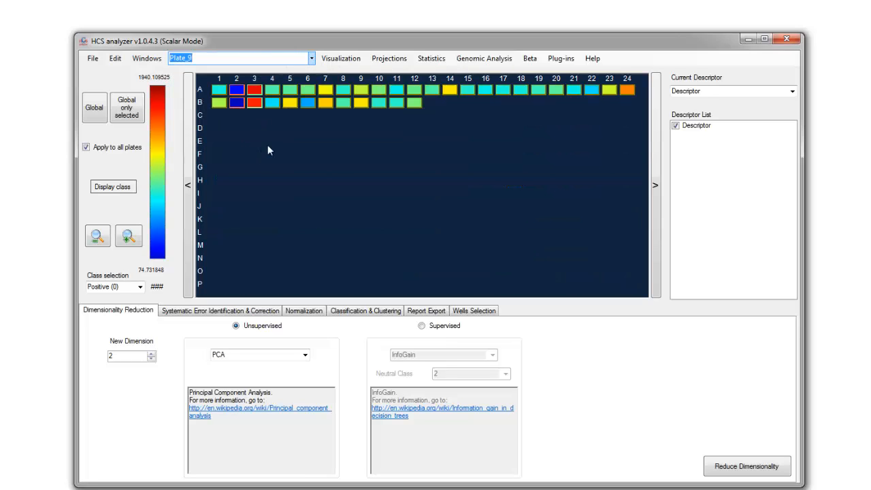
{"action": "left_click", "coordinate": [312, 58]}
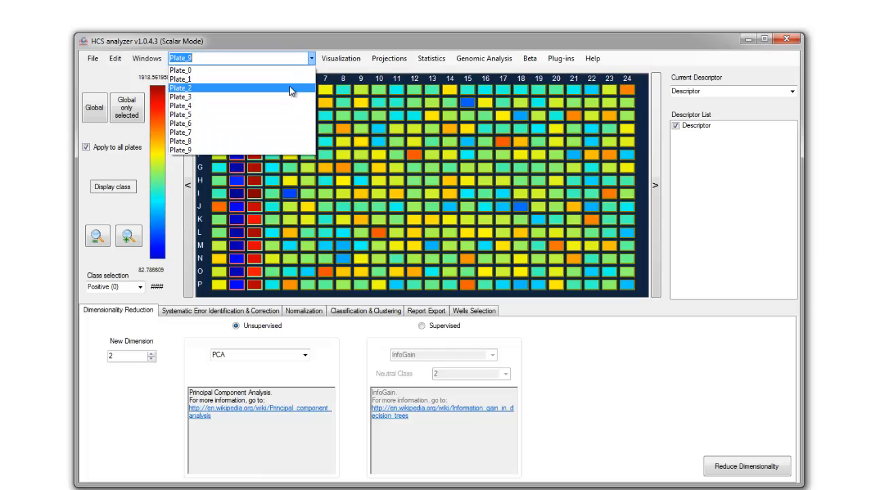
{"action": "left_click", "coordinate": [289, 90]}
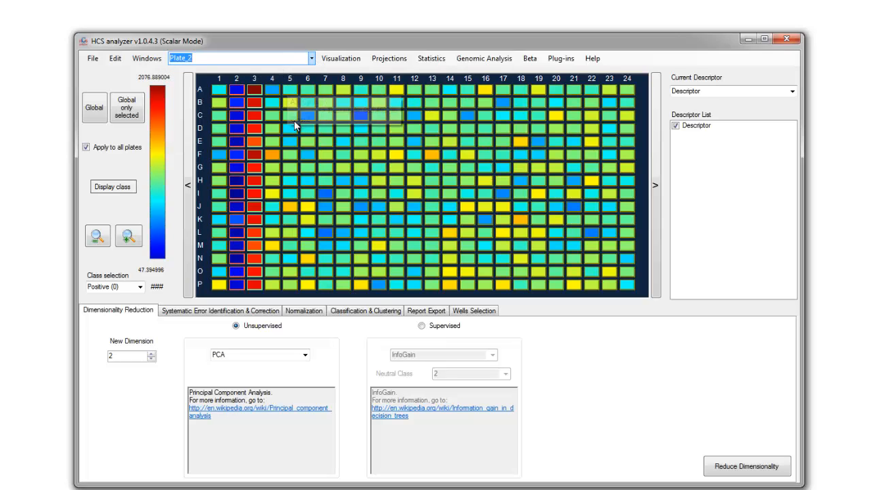
Set up another univariate generated screen with only the edge effect enabled among the bias options
{"action": "left_click", "coordinate": [92, 60]}
{"action": "mouse_move", "coordinate": [105, 113]}
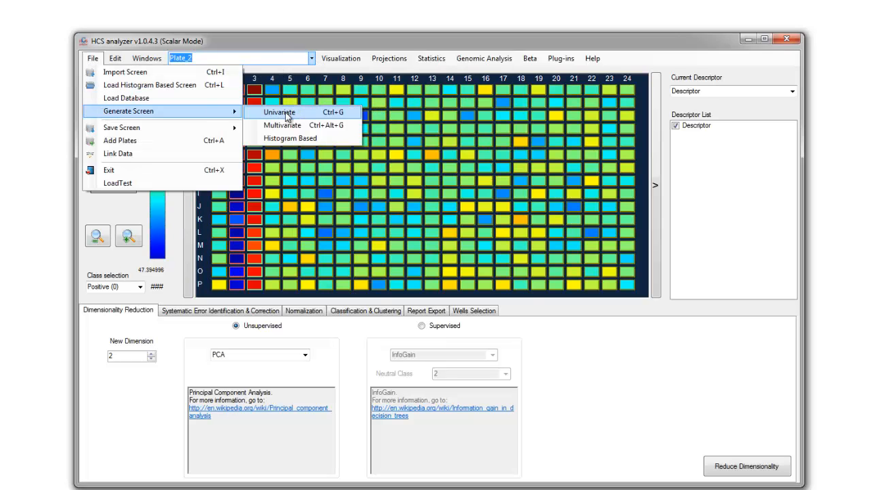
{"action": "left_click", "coordinate": [291, 116]}
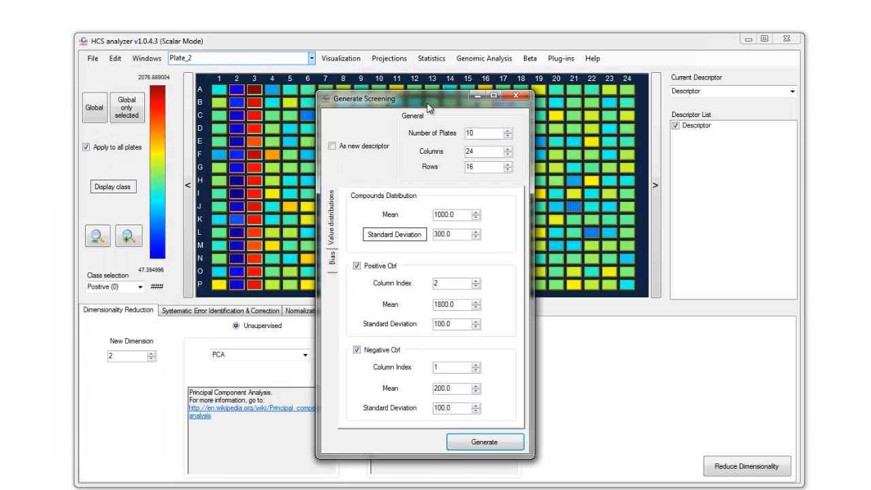
{"action": "left_click", "coordinate": [333, 265]}
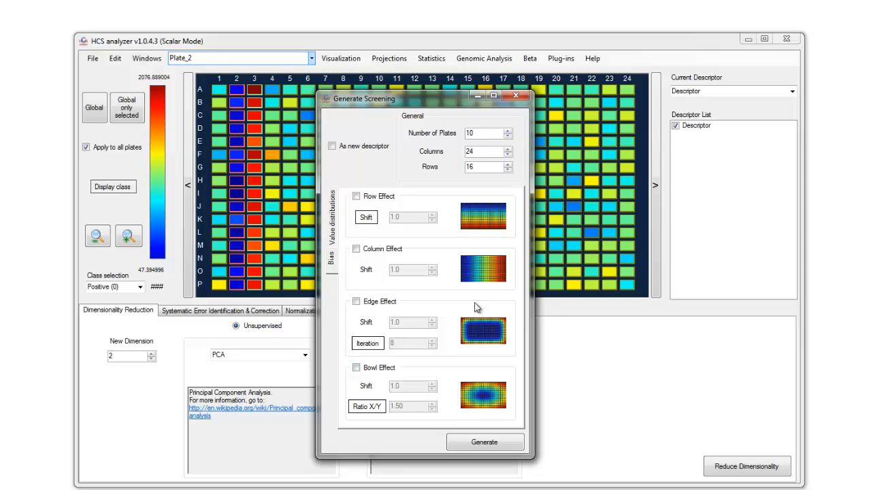
{"action": "left_click", "coordinate": [389, 199]}
{"action": "left_click", "coordinate": [378, 250]}
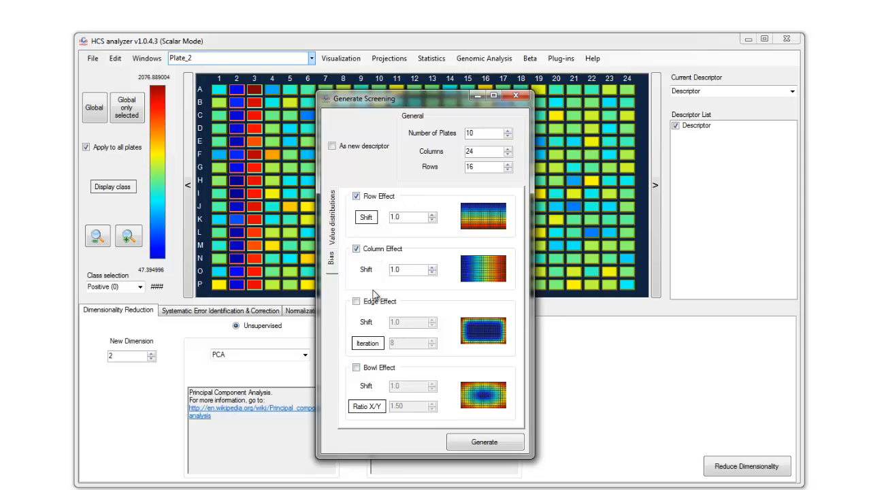
{"action": "left_click", "coordinate": [359, 302]}
{"action": "left_click", "coordinate": [380, 369]}
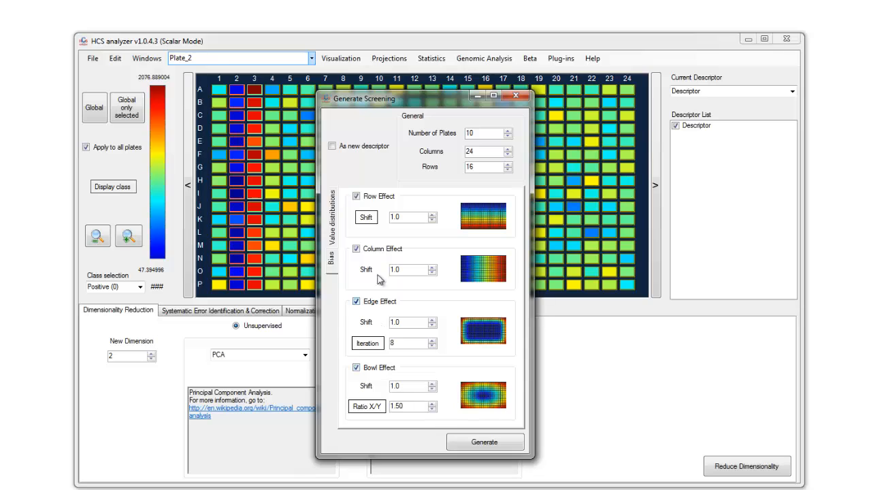
{"action": "left_click", "coordinate": [382, 251]}
{"action": "left_click", "coordinate": [382, 198]}
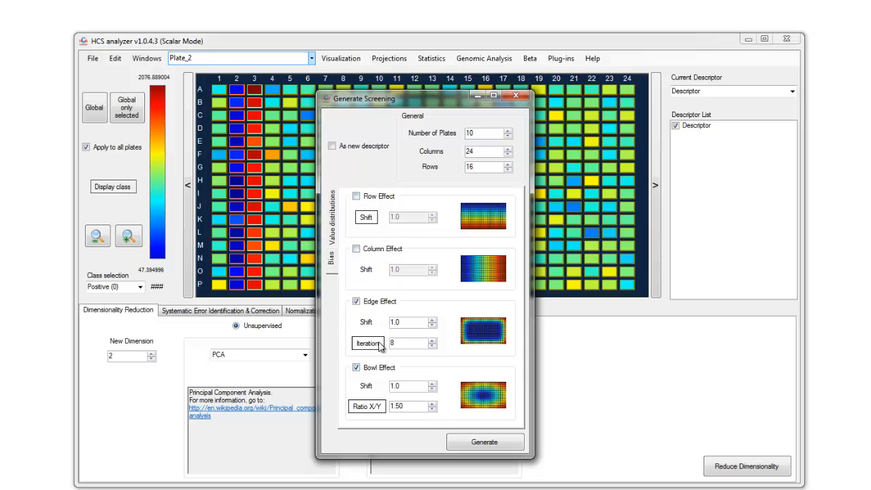
{"action": "left_click", "coordinate": [384, 371]}
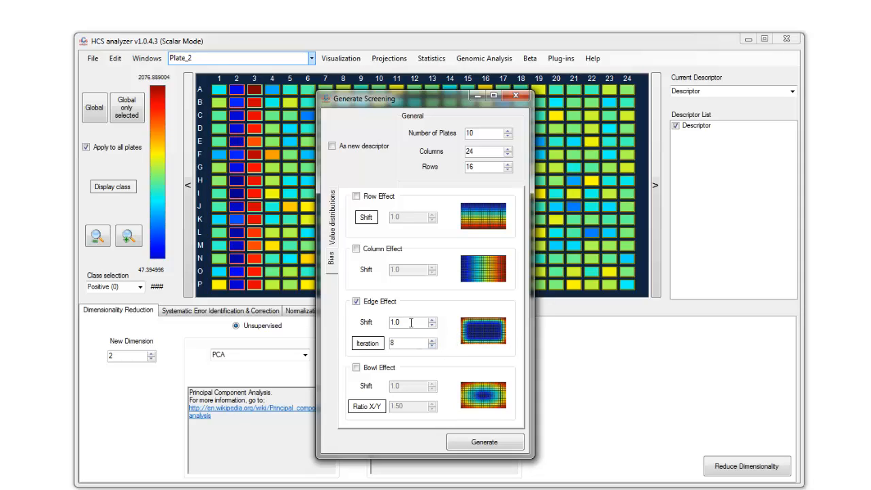
Generate the screen with the edge effect's iteration value set to 1 and its Iteration option switched on
{"action": "left_click_drag", "start_coordinate": [411, 323], "coordinate": [371, 327]}
{"action": "left_click", "coordinate": [414, 327]}
{"action": "left_click_drag", "start_coordinate": [413, 345], "coordinate": [345, 342]}
{"action": "left_click", "coordinate": [431, 340]}
{"action": "left_click", "coordinate": [432, 340]}
{"action": "left_click_drag", "start_coordinate": [421, 343], "coordinate": [365, 335]}
{"action": "type", "text": "1"}
{"action": "left_click", "coordinate": [369, 345]}
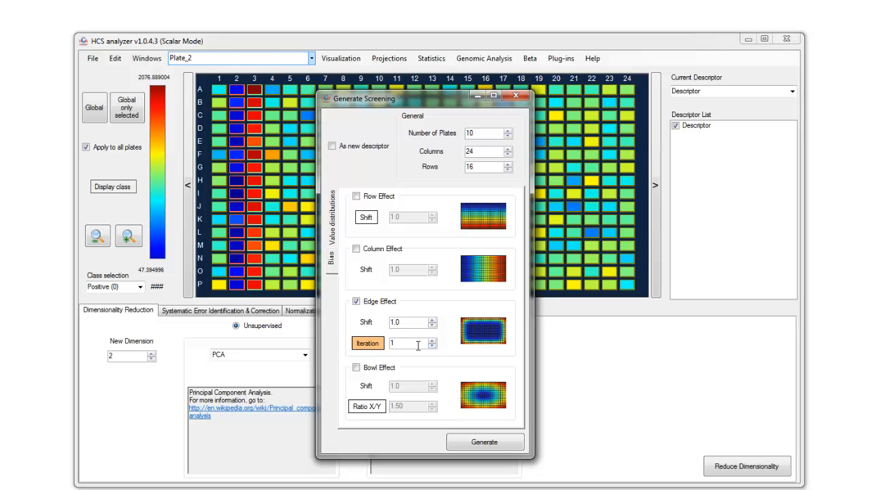
{"action": "double_click", "coordinate": [396, 345]}
{"action": "left_click", "coordinate": [509, 443]}
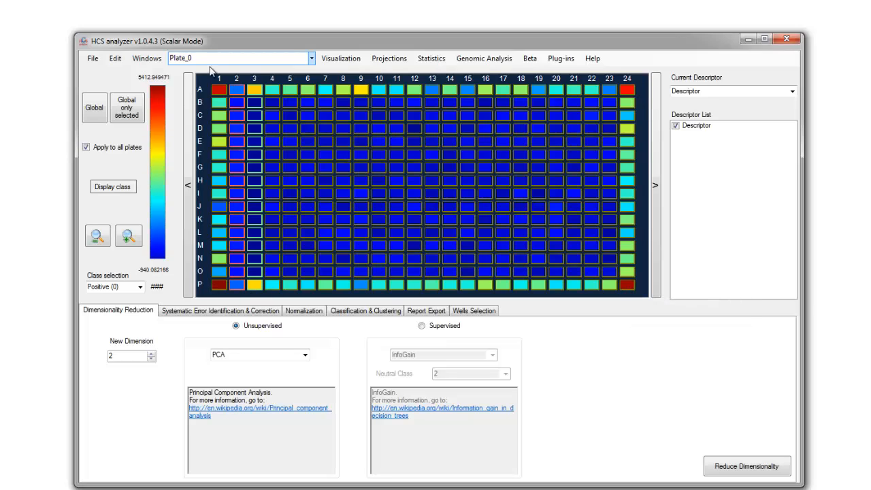
View Plate_4 and Plate_9 to compare the edge effect across the plates
{"action": "left_click", "coordinate": [312, 58]}
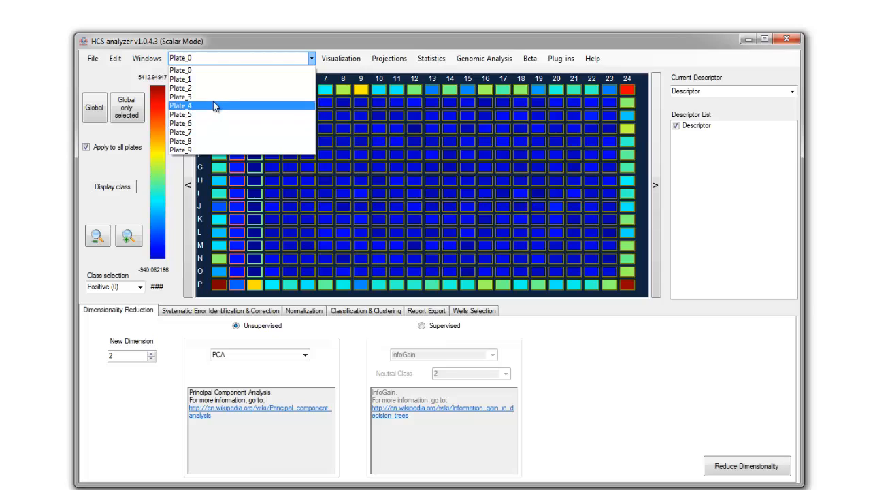
{"action": "left_click", "coordinate": [213, 94]}
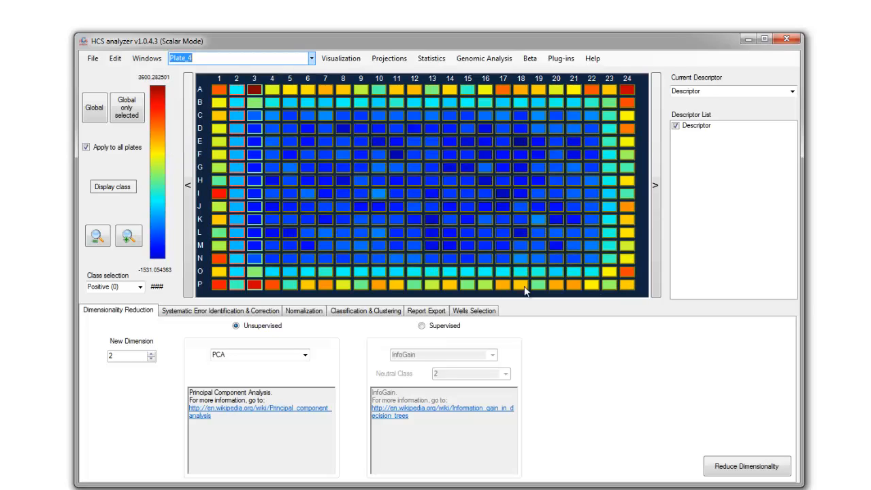
{"action": "left_click", "coordinate": [312, 59]}
{"action": "left_click", "coordinate": [224, 149]}
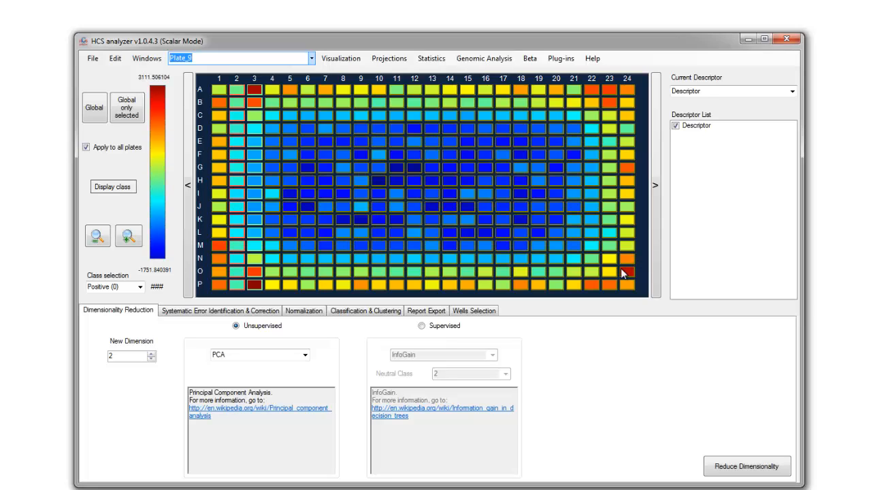
Open the full screening view of all plates with global normalization, and briefly check the class display
{"action": "left_click", "coordinate": [349, 60]}
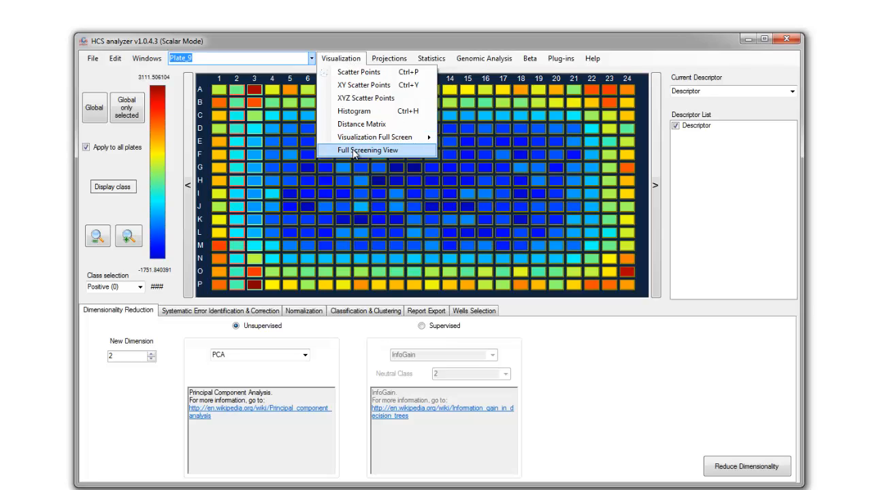
{"action": "left_click", "coordinate": [354, 151]}
{"action": "left_click_drag", "start_coordinate": [363, 129], "coordinate": [417, 156]}
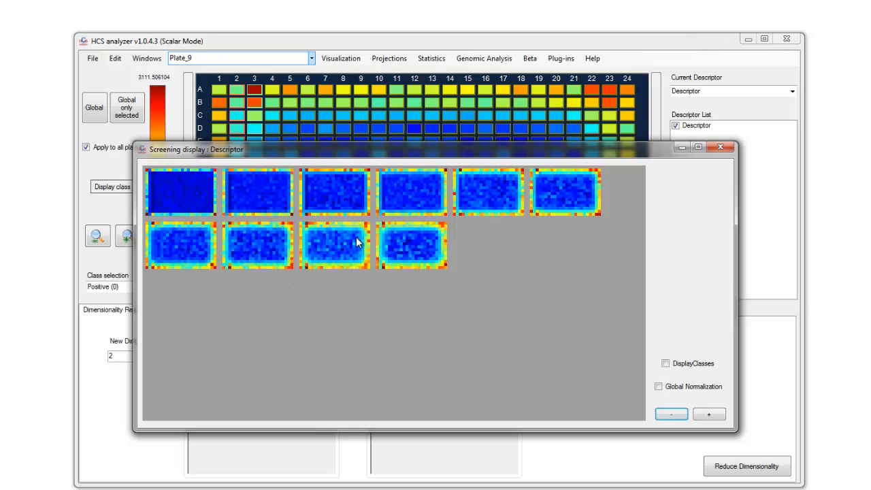
{"action": "left_click", "coordinate": [692, 387]}
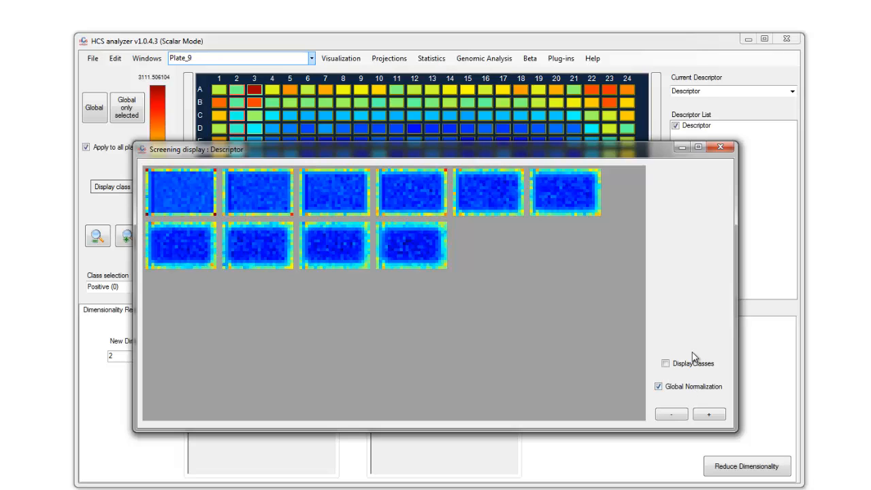
{"action": "left_click", "coordinate": [693, 366]}
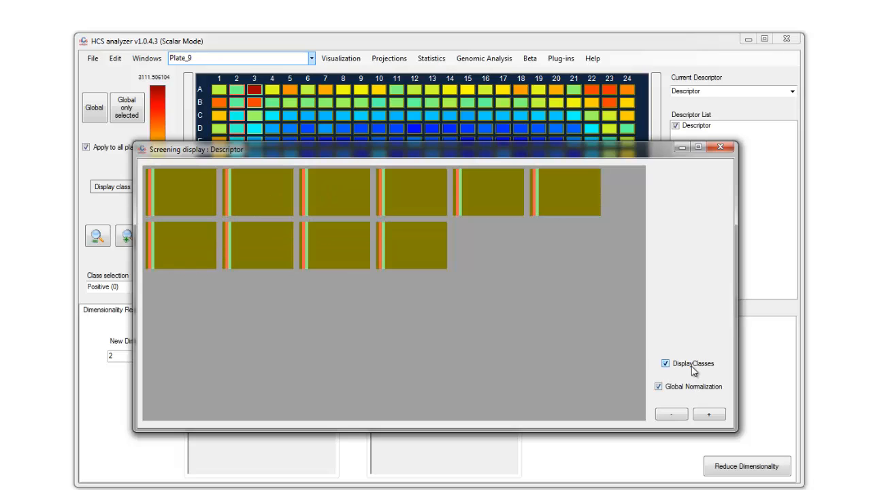
{"action": "left_click", "coordinate": [693, 367]}
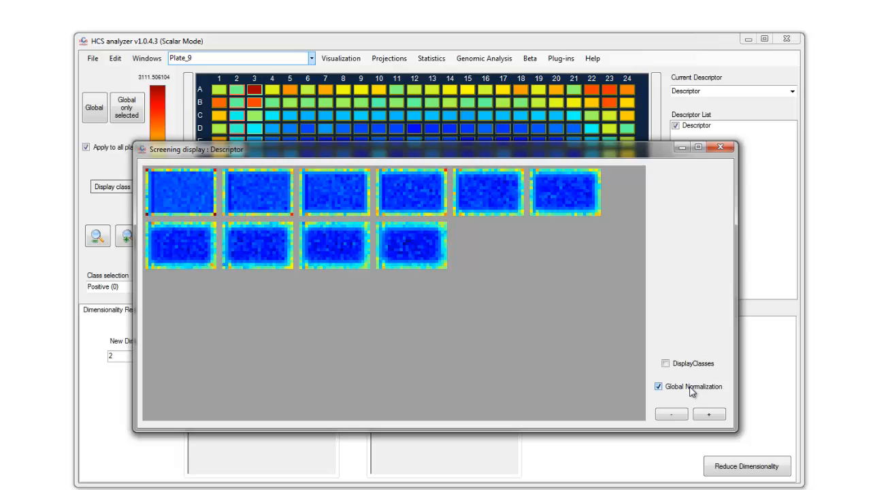
Enlarge the plate thumbnails, bring up Plate_2 from the overview, and close the overview
{"action": "left_click", "coordinate": [709, 416]}
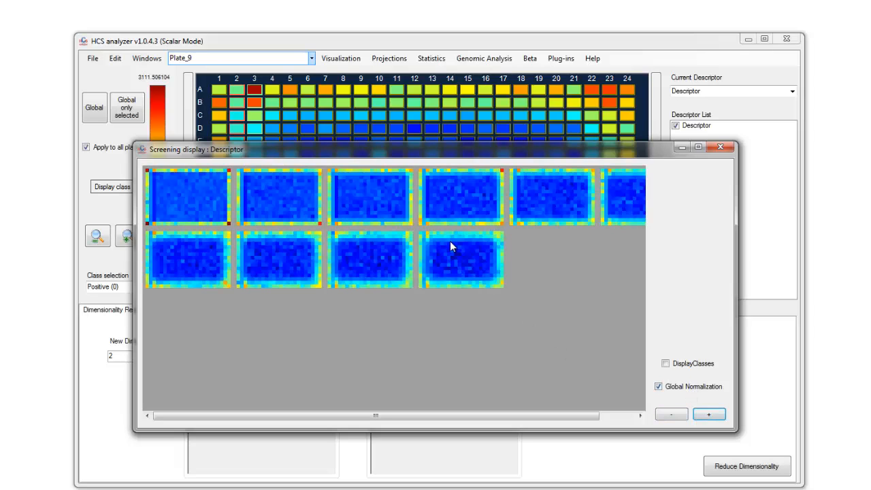
{"action": "left_click", "coordinate": [378, 198]}
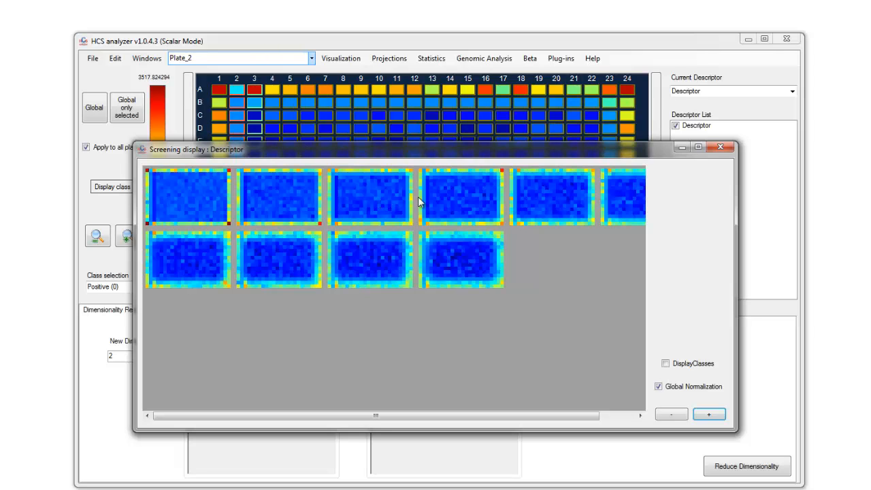
{"action": "left_click", "coordinate": [721, 147]}
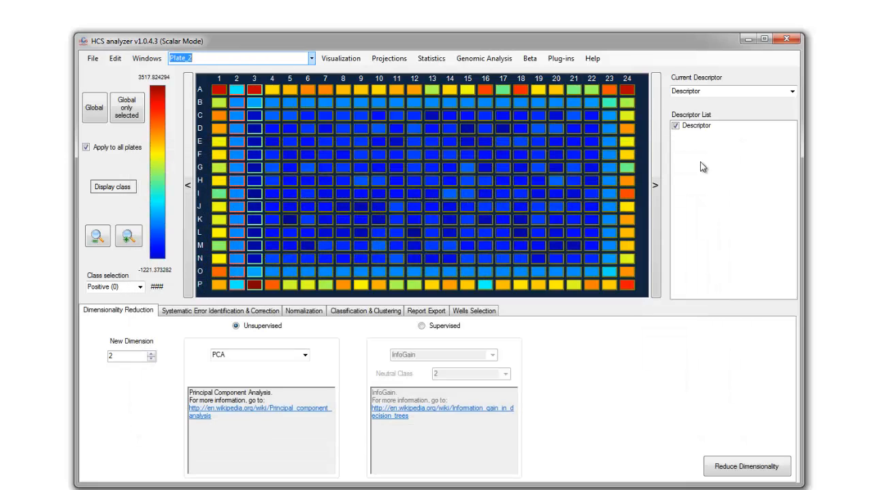
Open the univariate screen generator and review its bias options, leaving the positive control enabled and no bias selected
{"action": "left_click", "coordinate": [96, 59]}
{"action": "mouse_move", "coordinate": [127, 113]}
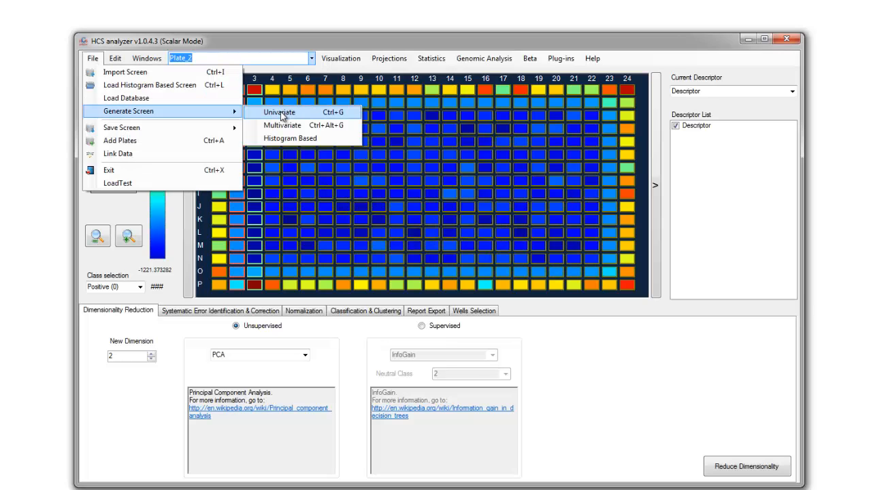
{"action": "left_click", "coordinate": [280, 113]}
{"action": "left_click_drag", "start_coordinate": [196, 130], "coordinate": [533, 118]}
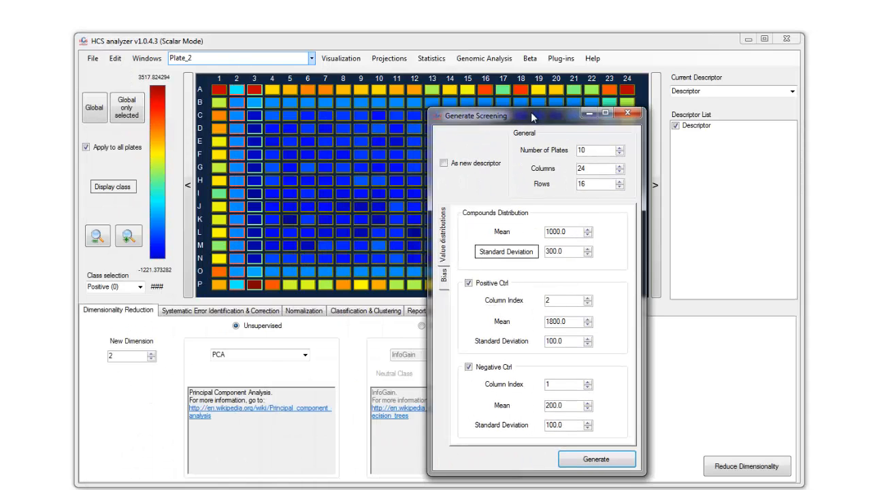
{"action": "left_click", "coordinate": [468, 283]}
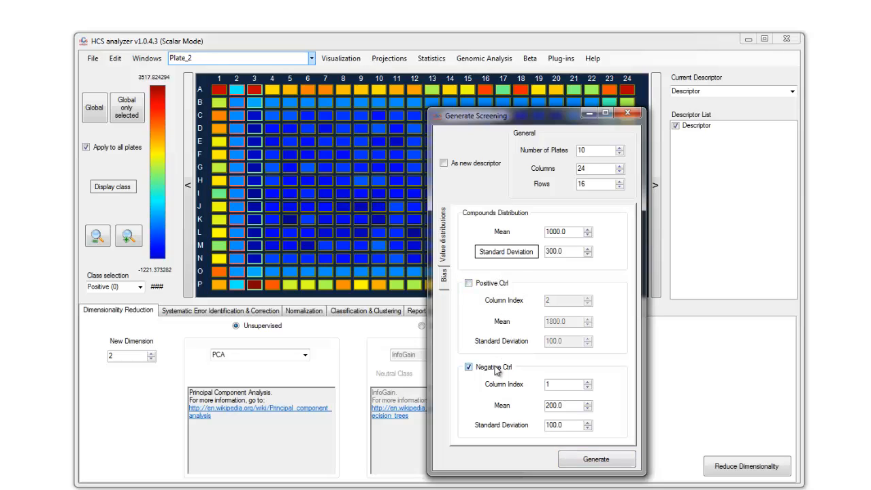
{"action": "left_click", "coordinate": [494, 285]}
{"action": "left_click", "coordinate": [444, 281]}
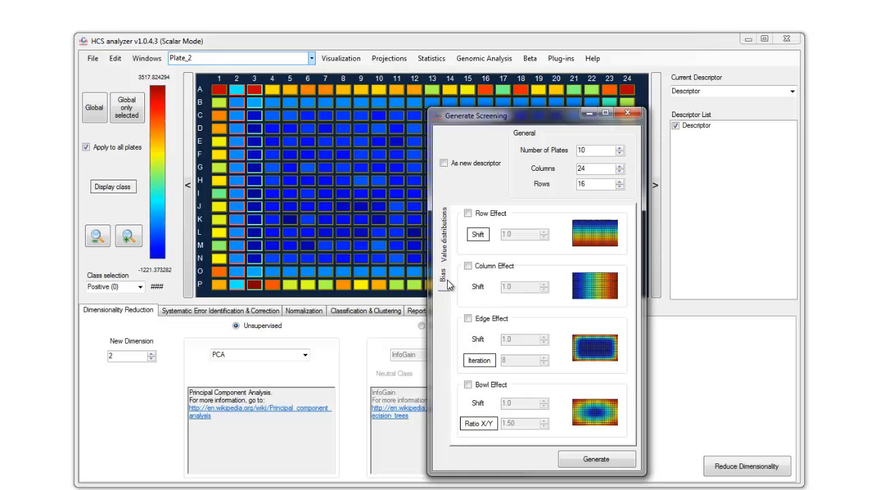
{"action": "left_click", "coordinate": [448, 240]}
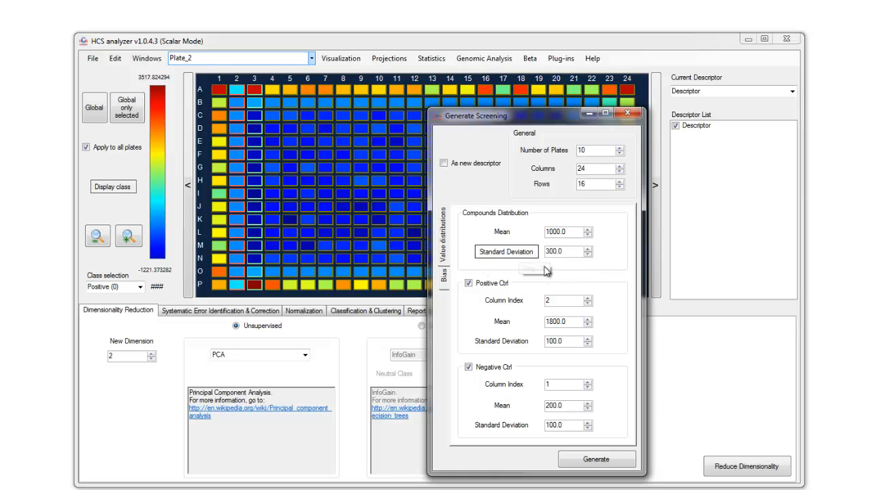
Generate the screen with the compounds' standard deviation set to 1.0 and its Standard Deviation step option switched on
{"action": "left_click", "coordinate": [522, 254]}
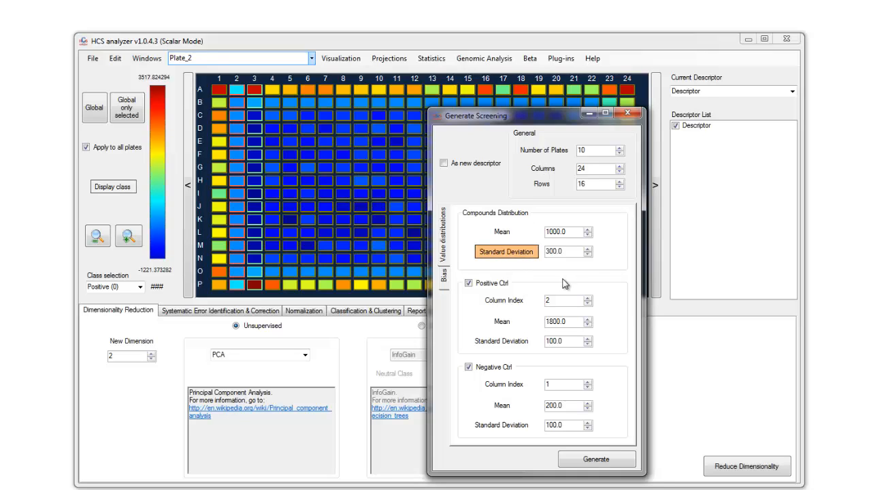
{"action": "double_click", "coordinate": [576, 250]}
{"action": "type", "text": "1.0"}
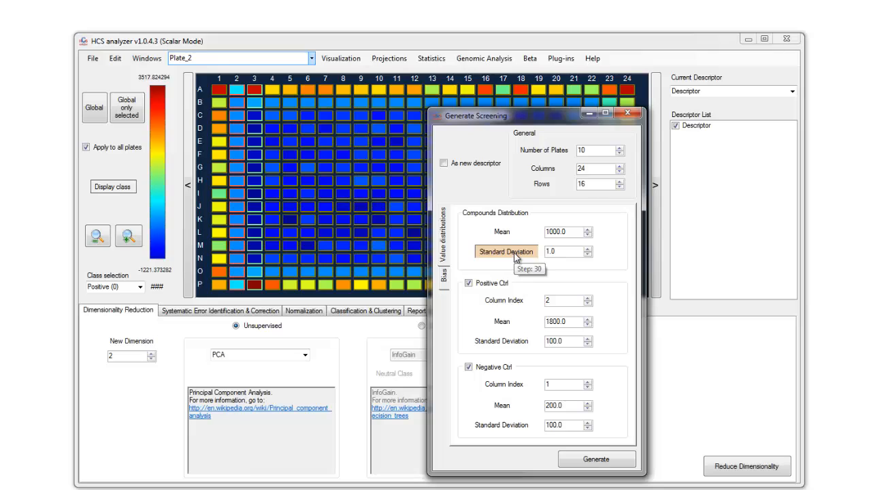
{"action": "left_click", "coordinate": [515, 255]}
{"action": "double_click", "coordinate": [565, 253]}
{"action": "left_click", "coordinate": [607, 459]}
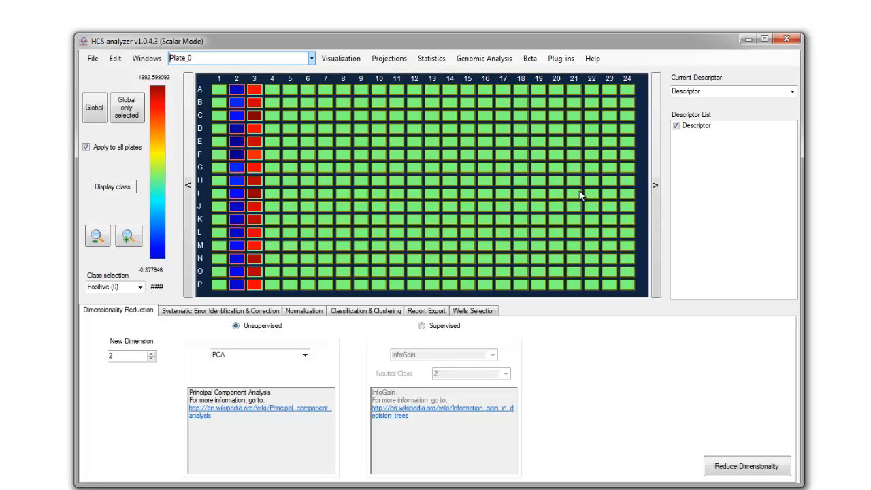
Inspect the descriptor values of compound wells on Plate_0, such as H21 and E17
{"action": "mouse_move", "coordinate": [578, 185]}
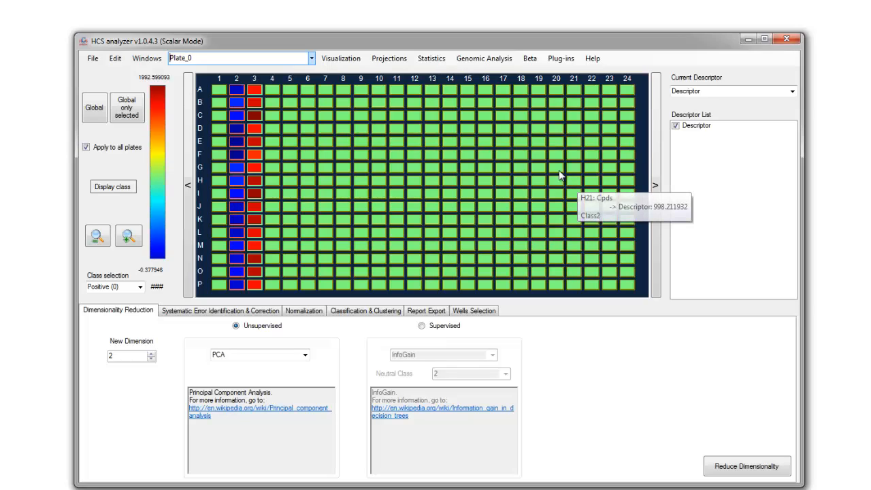
{"action": "mouse_move", "coordinate": [534, 157]}
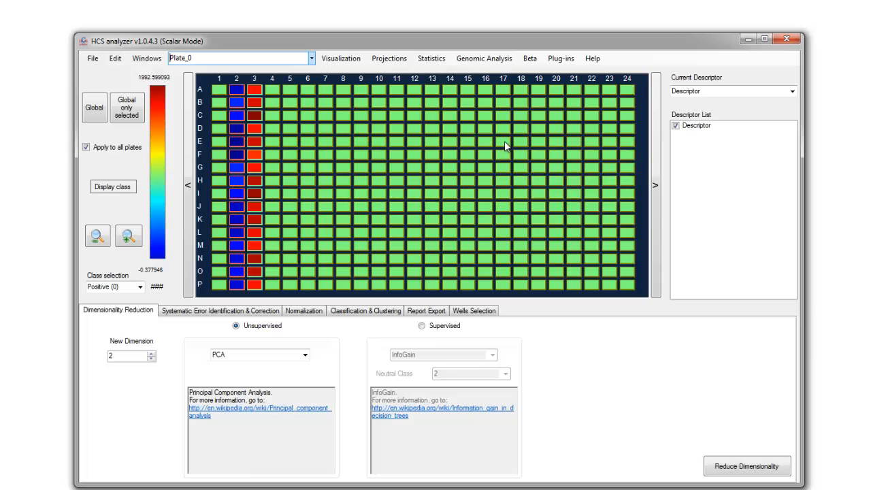
{"action": "mouse_move", "coordinate": [505, 142]}
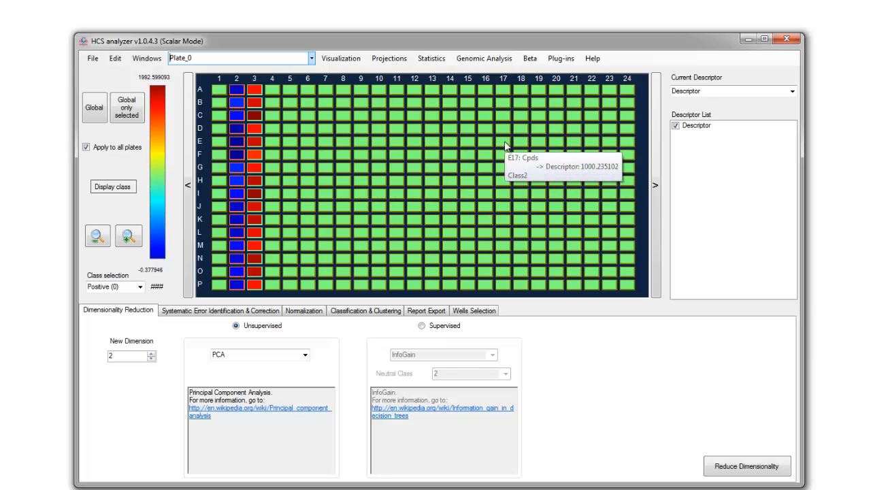
{"action": "left_click", "coordinate": [356, 57]}
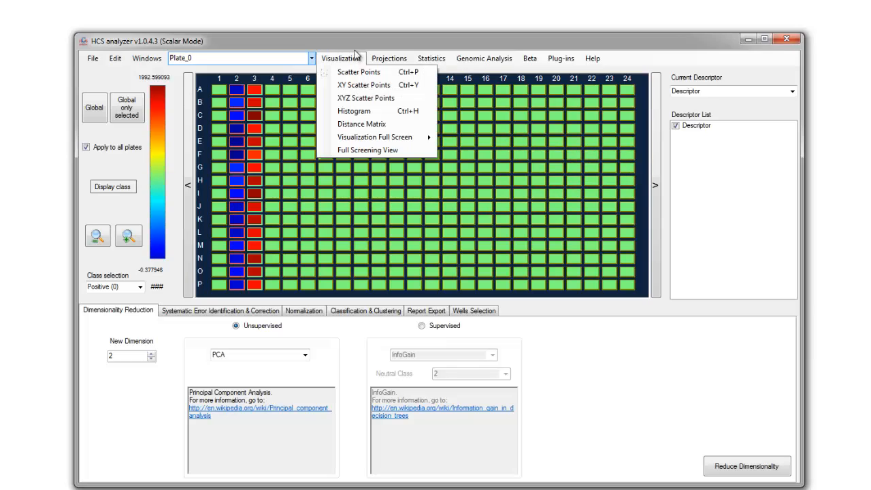
{"action": "left_click", "coordinate": [357, 57]}
View Plate_1 through Plate_7 one after another to compare the spread of the compound values
{"action": "left_click", "coordinate": [312, 59]}
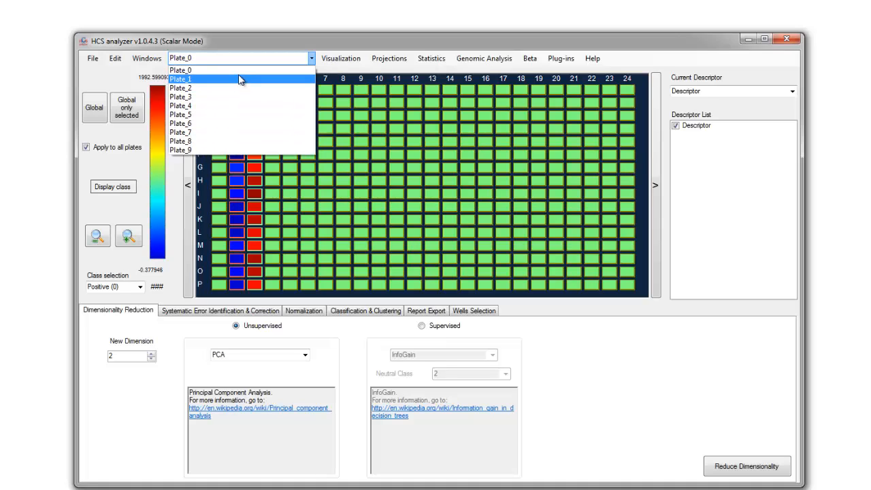
{"action": "left_click", "coordinate": [240, 80]}
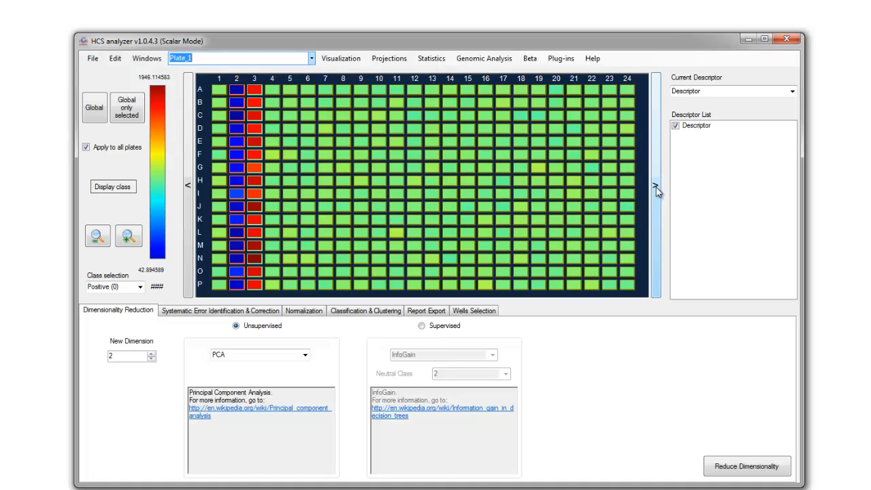
{"action": "left_click", "coordinate": [656, 187]}
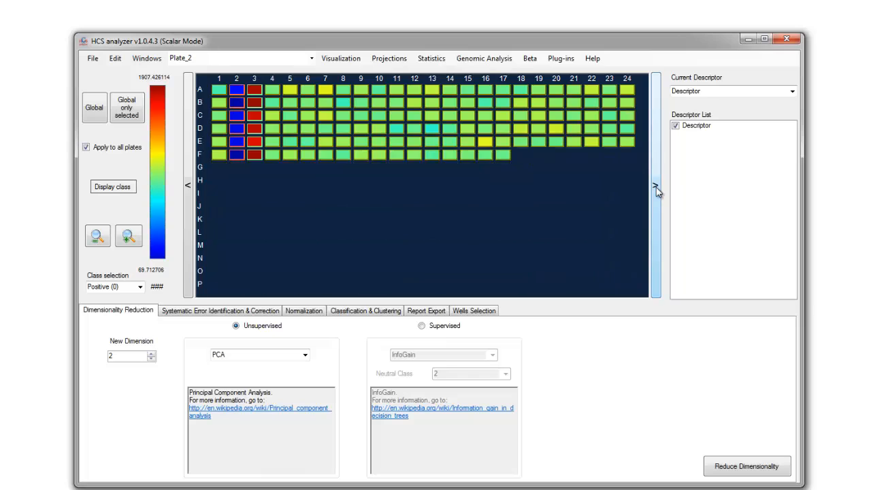
{"action": "left_click", "coordinate": [656, 187]}
{"action": "left_click", "coordinate": [656, 187]}
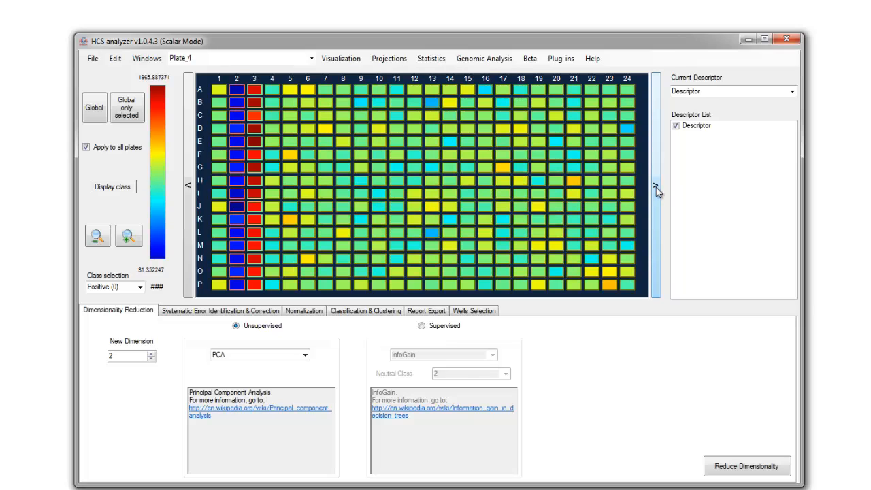
{"action": "left_click", "coordinate": [656, 188]}
{"action": "left_click", "coordinate": [656, 187]}
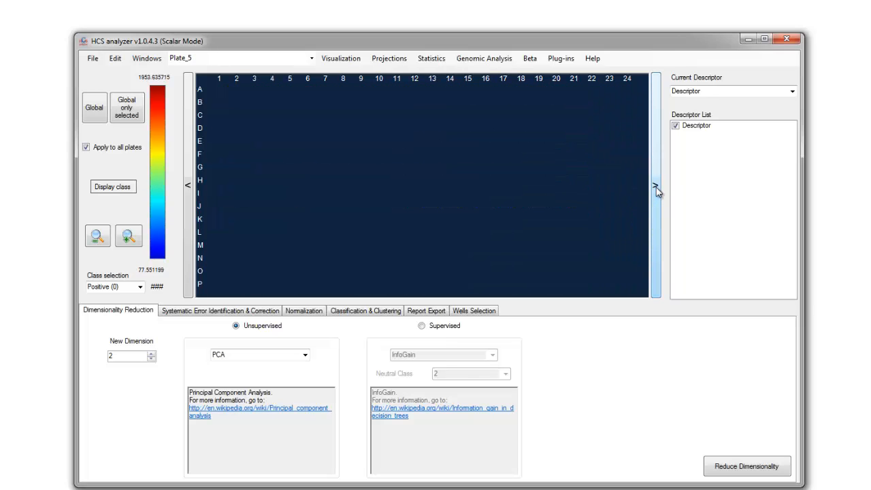
{"action": "left_click", "coordinate": [656, 187]}
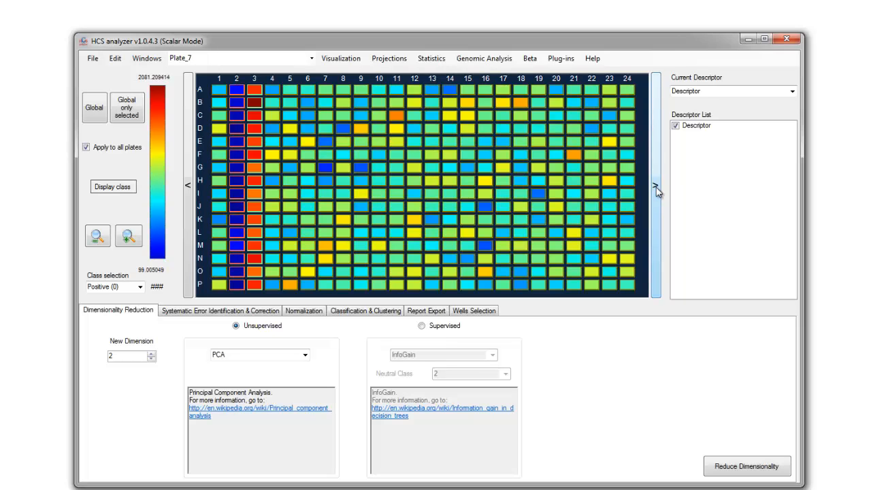
Compare all plates in the full screening view with global normalization, and close the overview
{"action": "left_click", "coordinate": [361, 60]}
{"action": "left_click", "coordinate": [359, 151]}
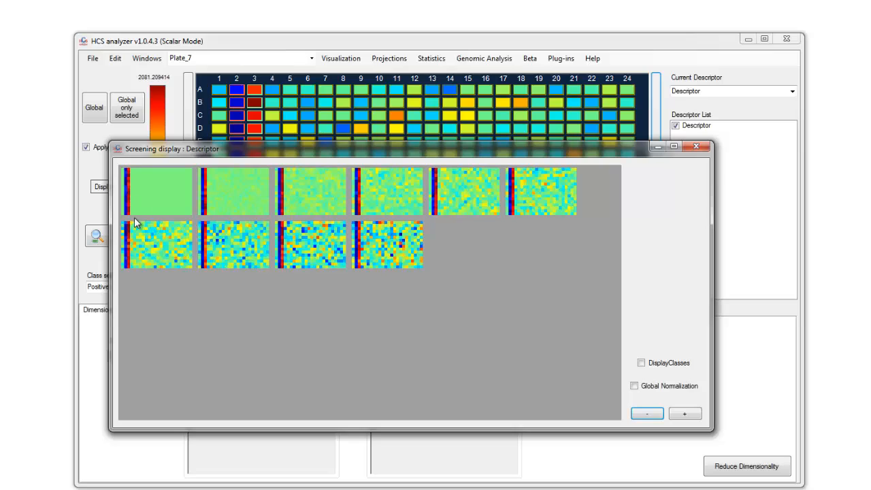
{"action": "left_click", "coordinate": [687, 386]}
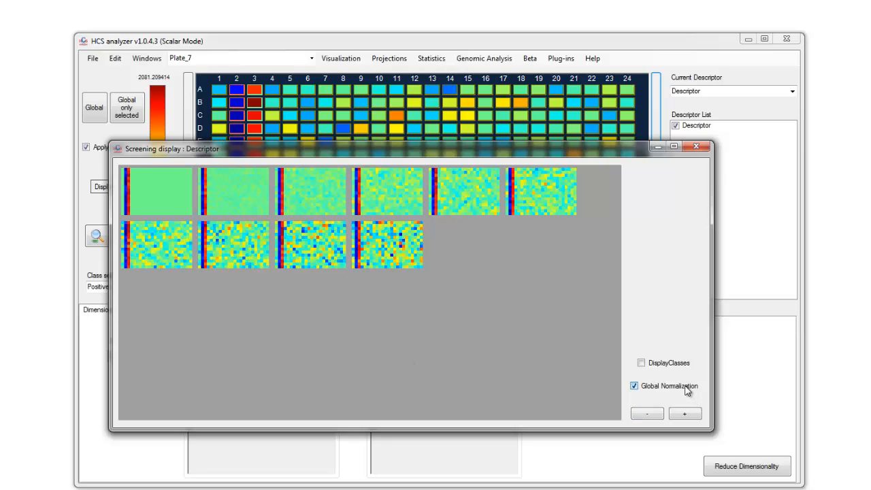
{"action": "left_click", "coordinate": [696, 146]}
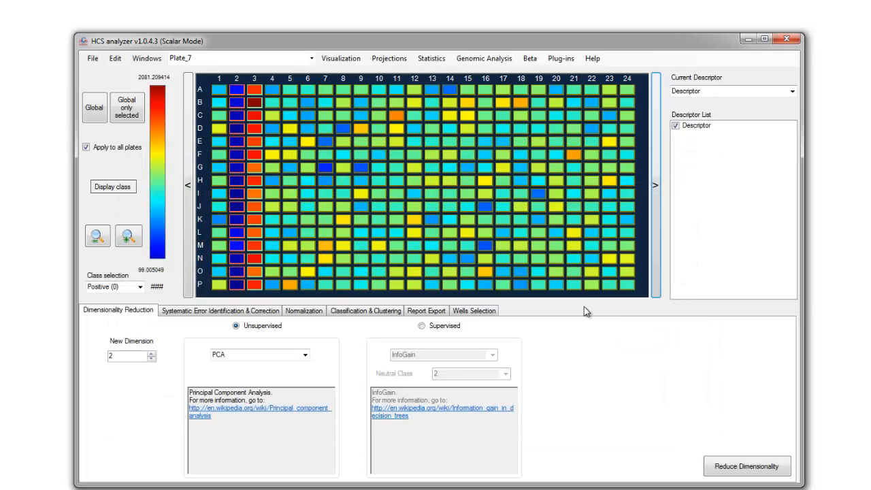